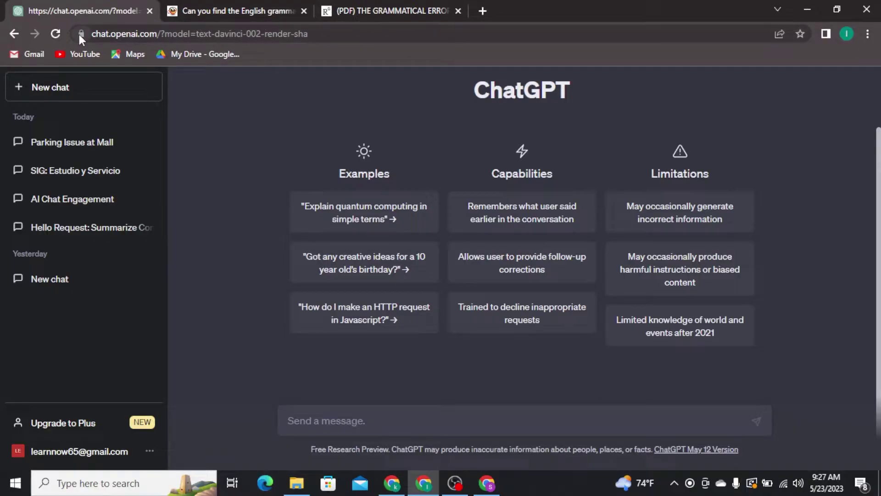
Highlight part of the chat page's web address, then deselect it
{"action": "left_click_drag", "start_coordinate": [93, 33], "coordinate": [190, 34]}
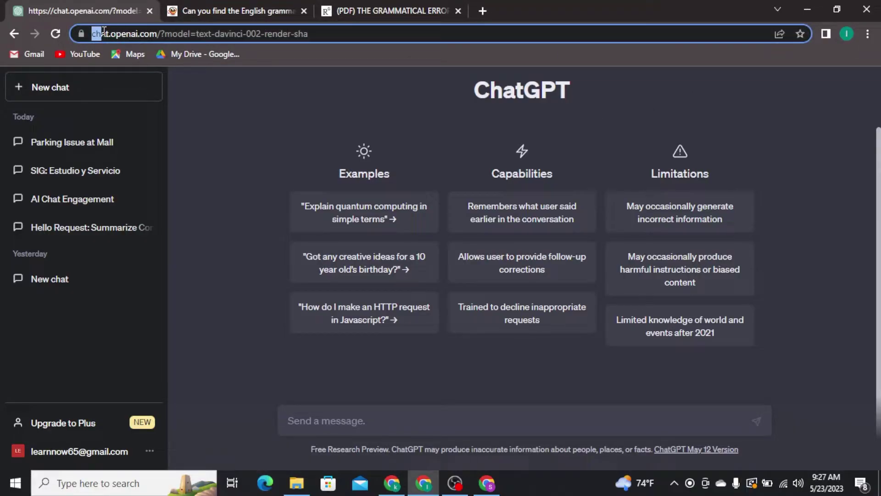
{"action": "left_click", "coordinate": [297, 115]}
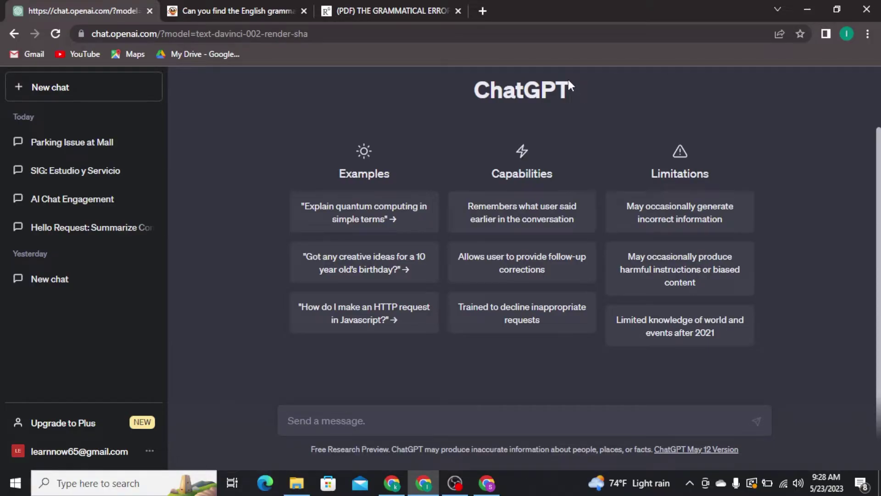
{"action": "type", "text": "correct my grammatical errors"}
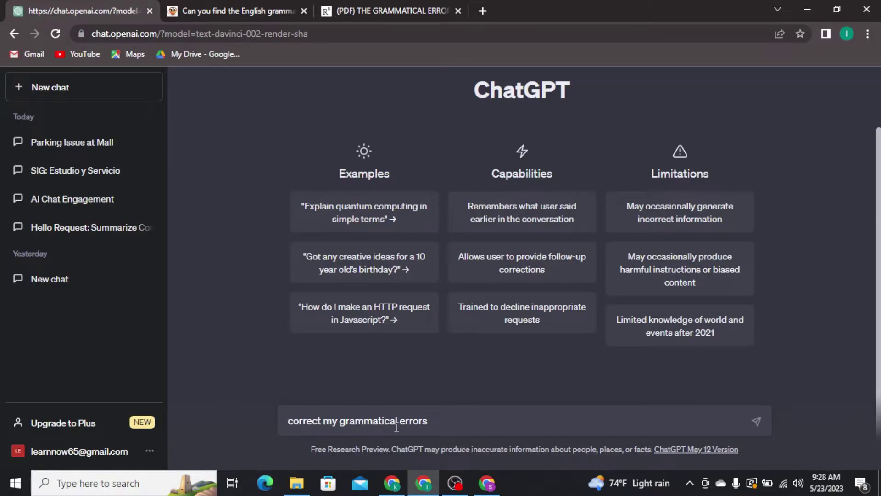
{"action": "type", "text": "."}
Paste sentence 4, 'If you don't mind, I'd prefer leave early tomorrow', from the mistakes webpage into the message
{"action": "left_click", "coordinate": [245, 13]}
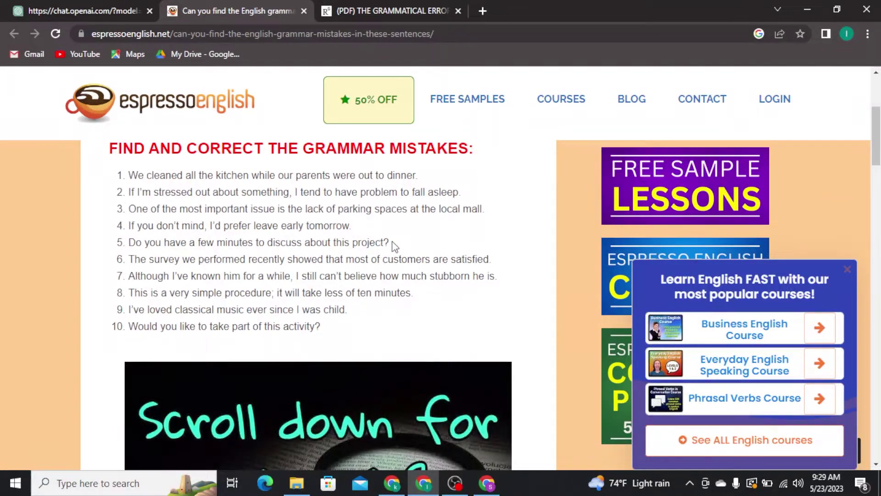
{"action": "triple_click", "coordinate": [238, 225]}
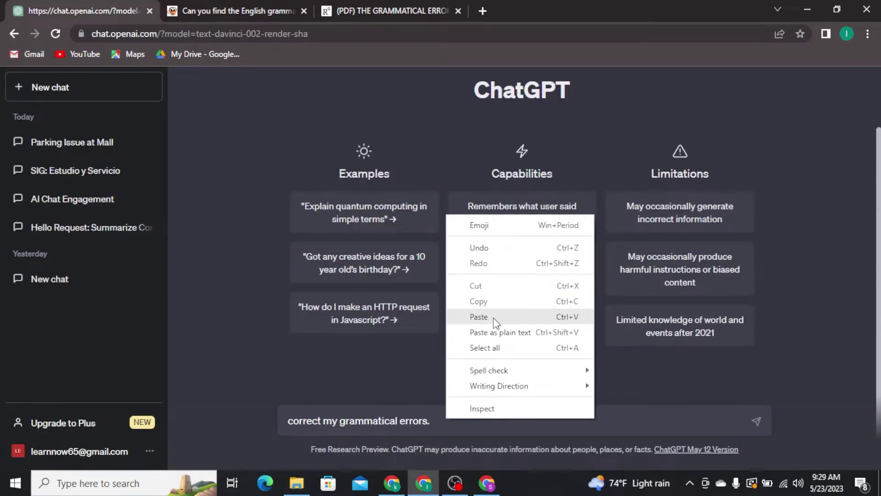
{"action": "left_click", "coordinate": [493, 318]}
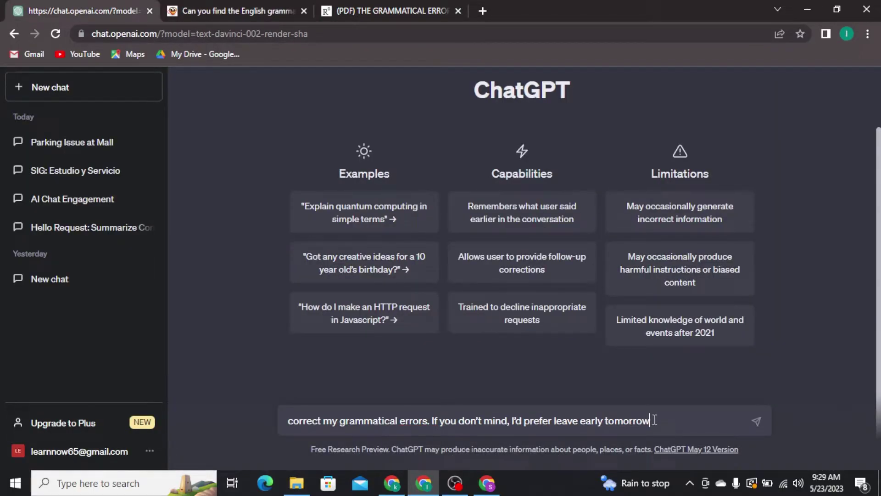
Send the prompt and get back 'If you don't mind, I would prefer to leave early tomorrow.'
{"action": "key", "text": "Return"}
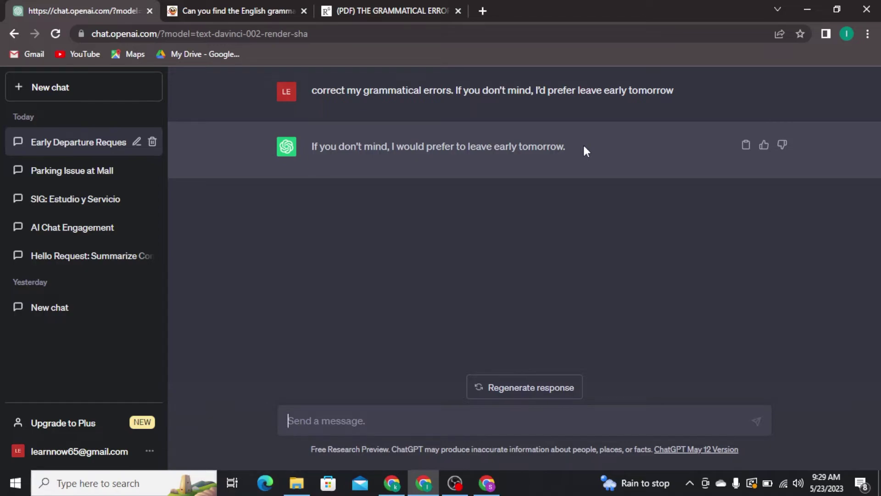
Paste 'correct my gramatical errors.' into a new ChatGPT message
{"action": "type", "text": "correct my gramatical errors."}
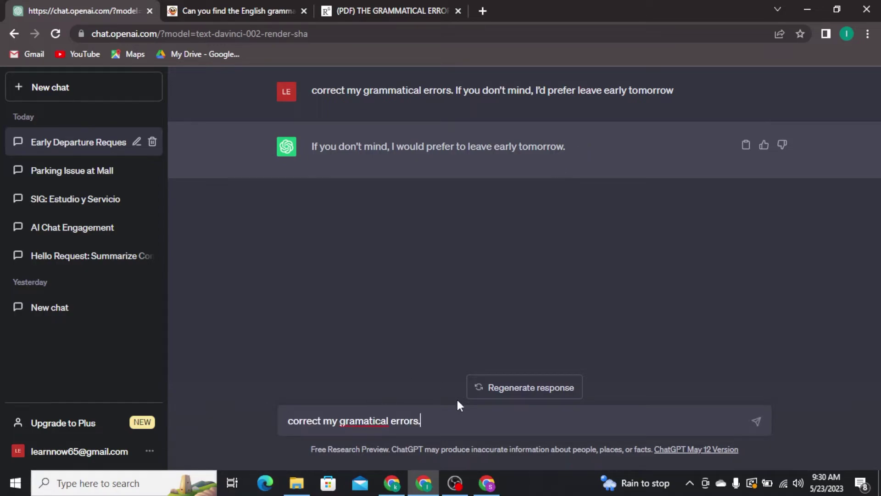